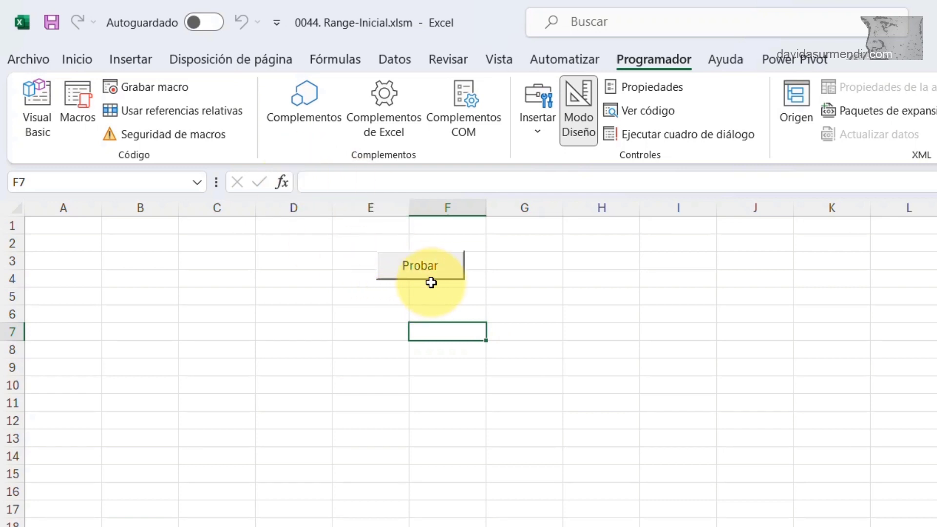
Open the cmdProbar_Click procedure, abandon the 'Dim Celda as ran' declaration, and indent the empty line
{"action": "double_click", "coordinate": [432, 268]}
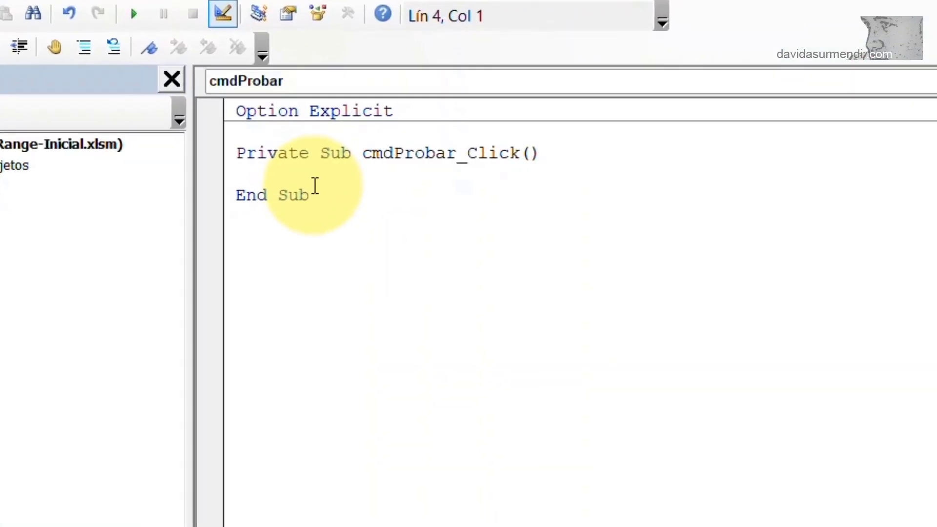
{"action": "type", "text": "dim Celda as ran"}
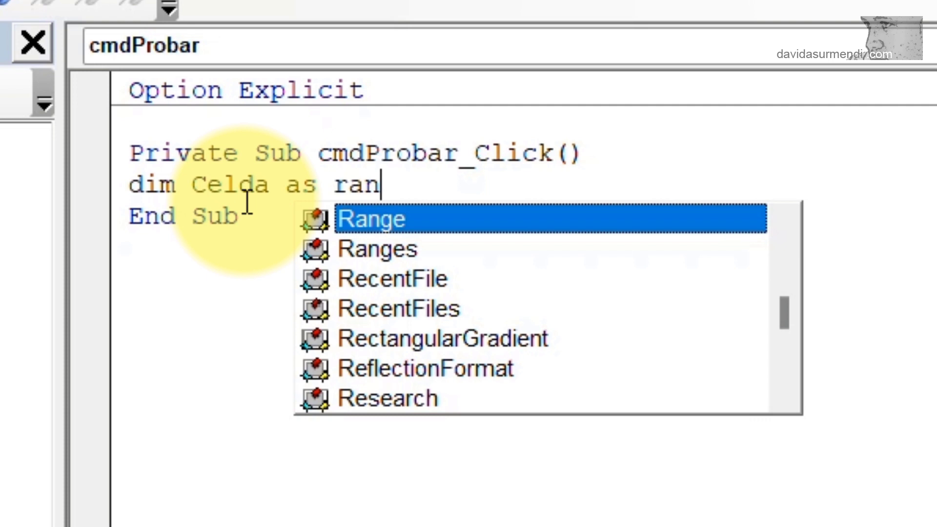
{"action": "key", "text": "BackSpace"}
{"action": "key", "text": "BackSpace"}
{"action": "key", "text": "BackSpace"}
{"action": "key", "text": "BackSpace"}
{"action": "key", "text": "BackSpace"}
{"action": "key", "text": "BackSpace"}
{"action": "key", "text": "BackSpace"}
{"action": "key", "text": "BackSpace"}
{"action": "key", "text": "BackSpace"}
{"action": "key", "text": "BackSpace"}
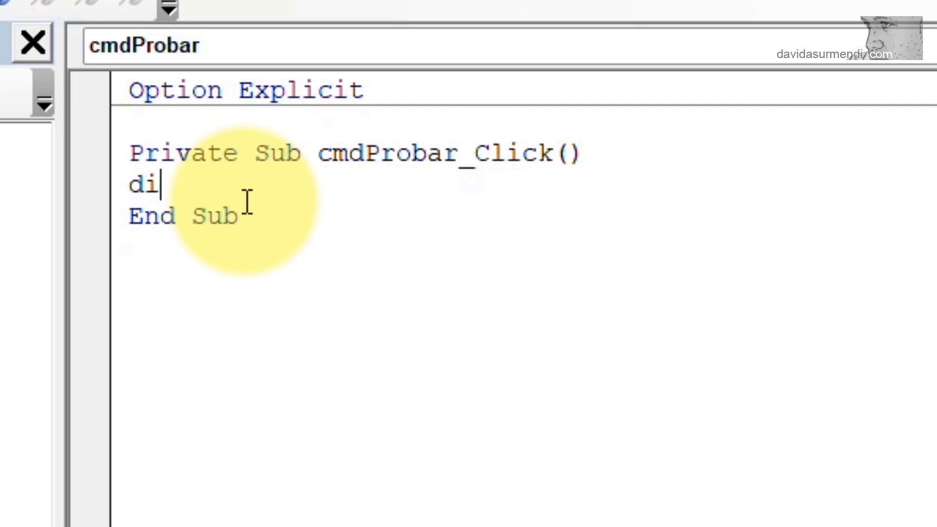
{"action": "key", "text": "BackSpace"}
{"action": "key", "text": "BackSpace"}
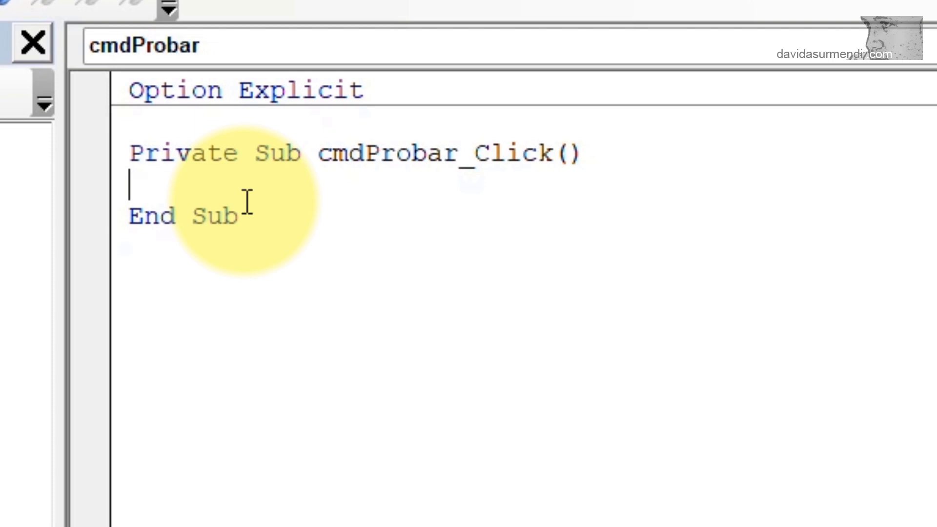
{"action": "key", "text": "Tab"}
Write Range("A1").Value = "Referencia" in cmdProbar_Click and highlight the word Range
{"action": "type", "text": "Range(\"A1\""}
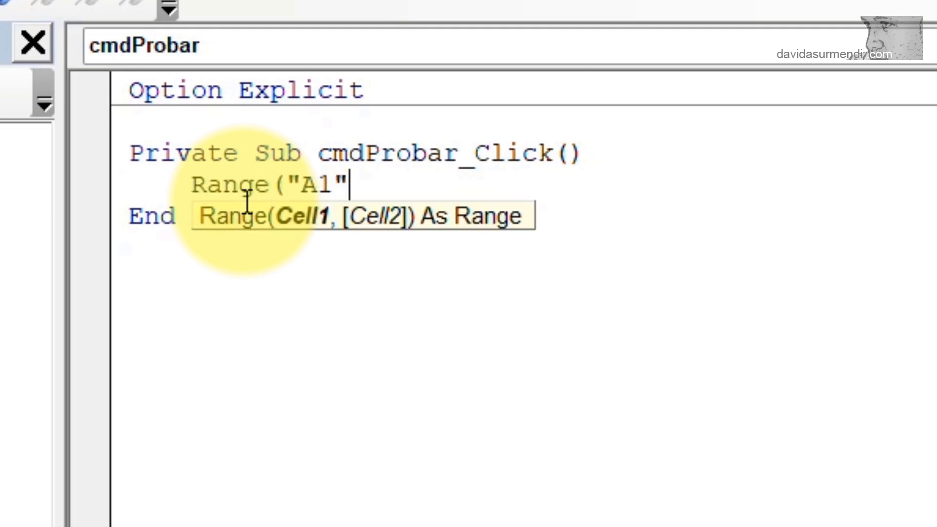
{"action": "type", "text": ")"}
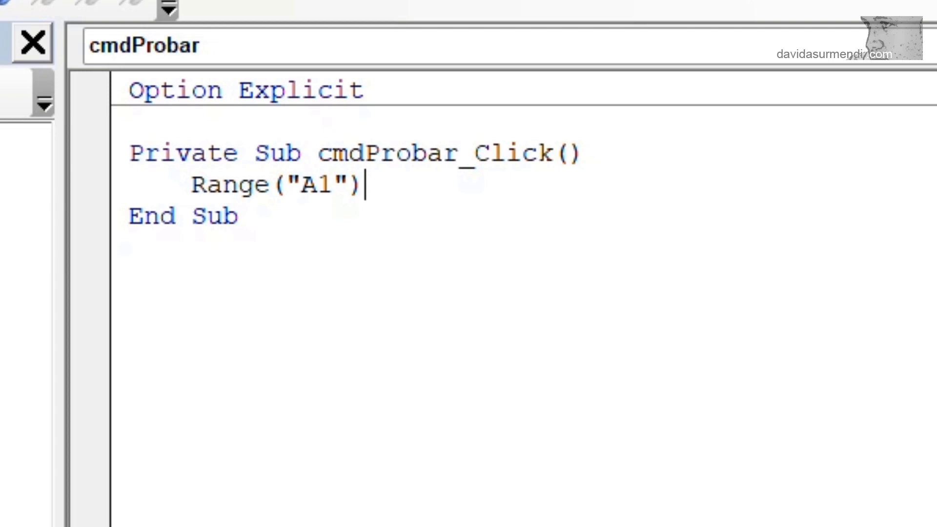
{"action": "type", "text": ".Value"}
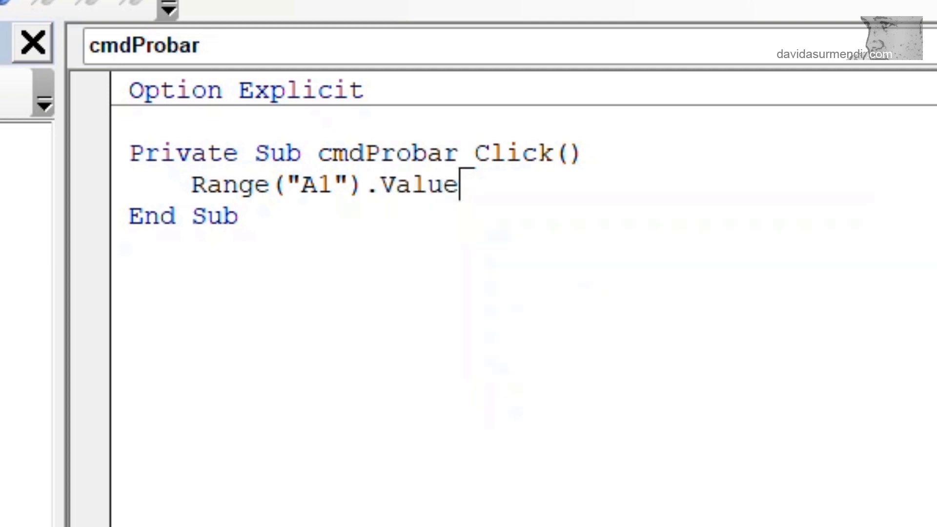
{"action": "type", "text": " ="}
{"action": "type", "text": " \"Referencii"}
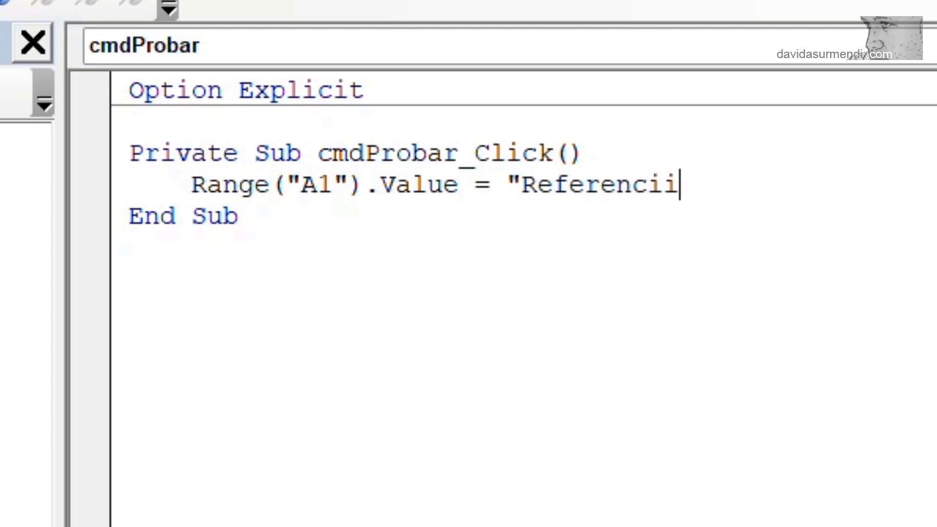
{"action": "key", "text": "BackSpace"}
{"action": "type", "text": "a\""}
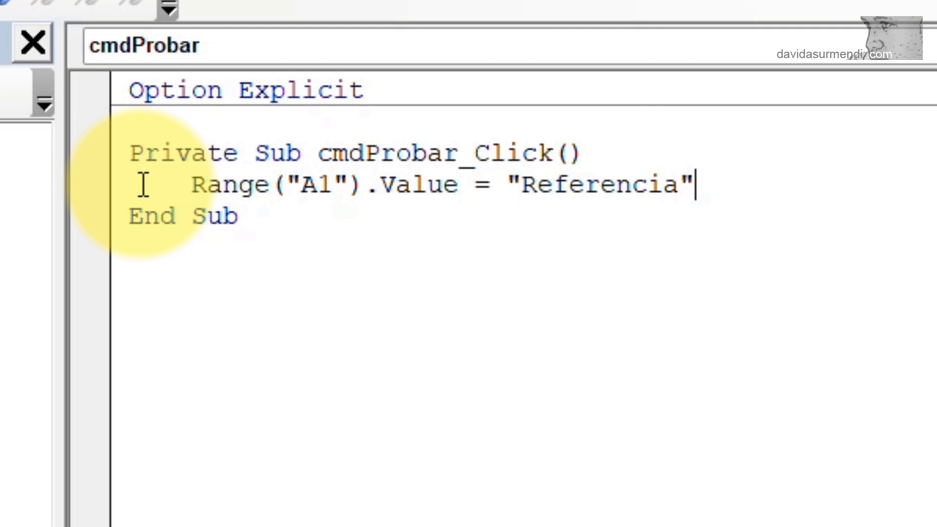
{"action": "double_click", "coordinate": [258, 188]}
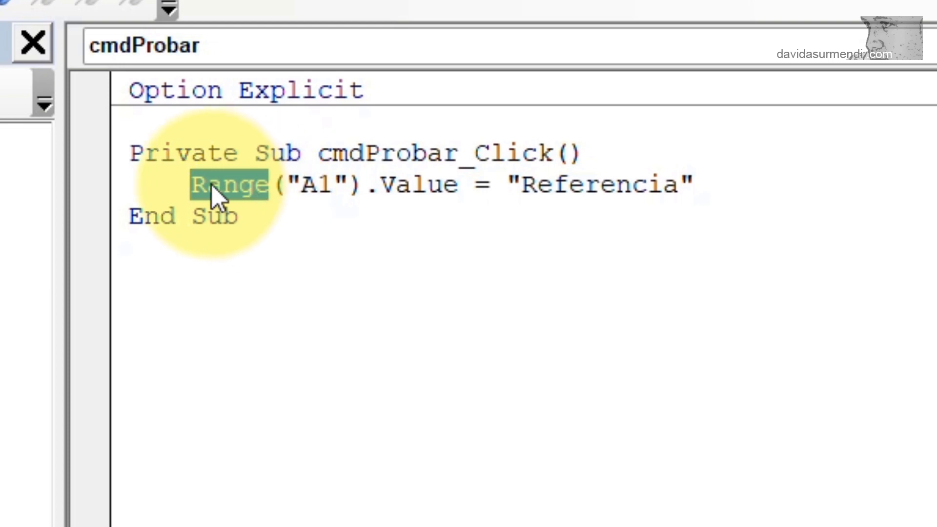
Prefix the A1 reference with ActiveSheet. so it reads ActiveSheet.Range("A1")
{"action": "left_click", "coordinate": [197, 184]}
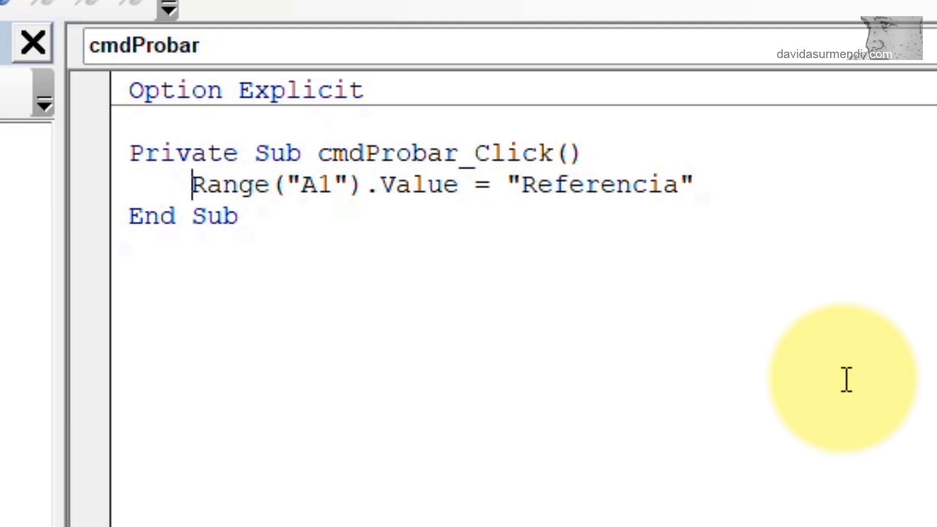
{"action": "type", "text": "A"}
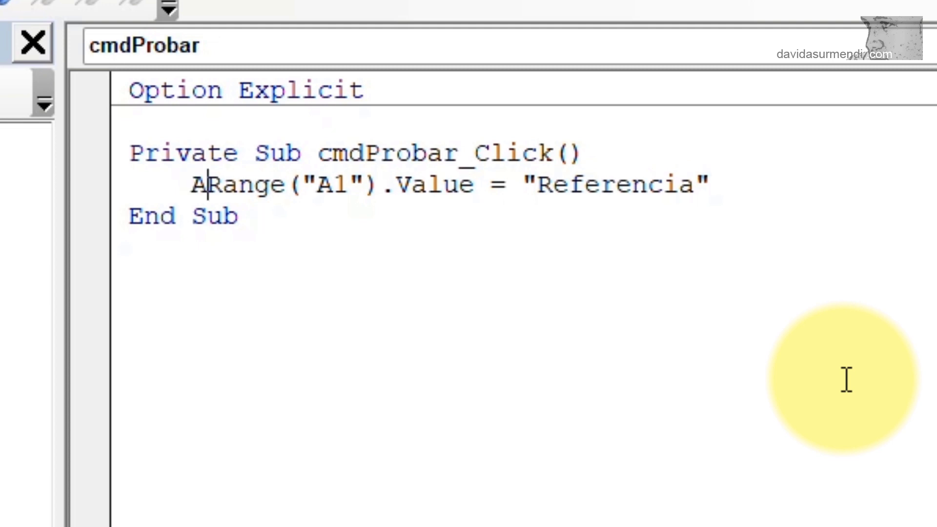
{"action": "type", "text": "ctiiv"}
{"action": "key", "text": "BackSpace"}
{"action": "key", "text": "BackSpace"}
{"action": "type", "text": "veSheet."}
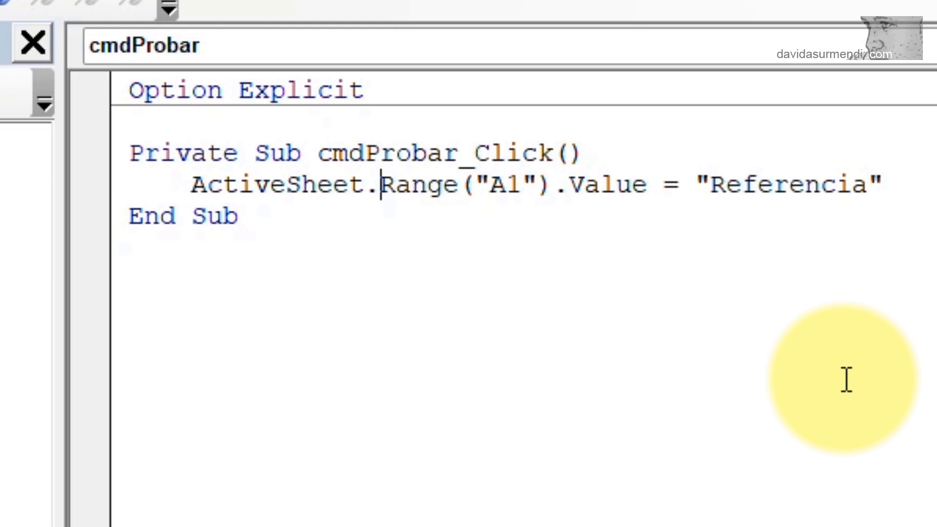
Replace the ActiveSheet qualifier with Worksheets("Hoja1"). before Range("A1")
{"action": "key", "text": "BackSpace"}
{"action": "key", "text": "BackSpace"}
{"action": "key", "text": "BackSpace"}
{"action": "key", "text": "BackSpace"}
{"action": "key", "text": "BackSpace"}
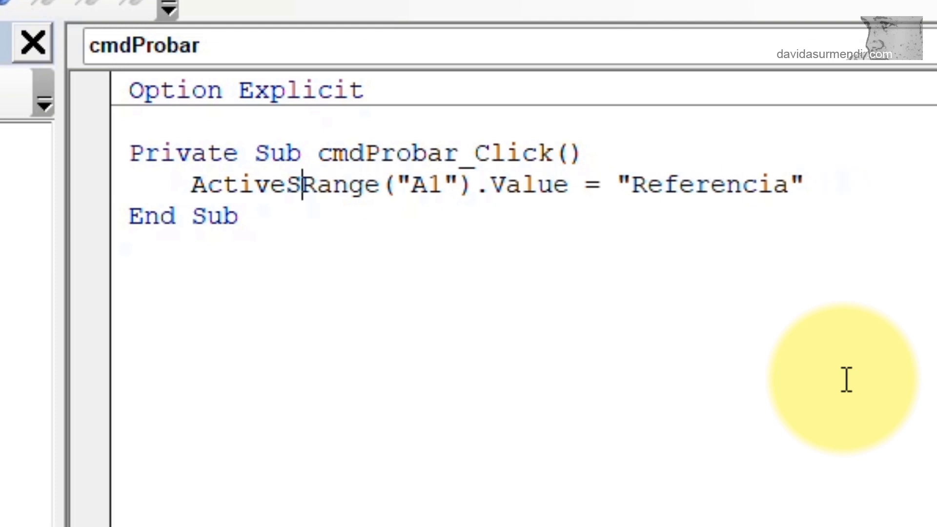
{"action": "key", "text": "BackSpace"}
{"action": "key", "text": "BackSpace"}
{"action": "key", "text": "BackSpace"}
{"action": "key", "text": "BackSpace"}
{"action": "type", "text": "W"}
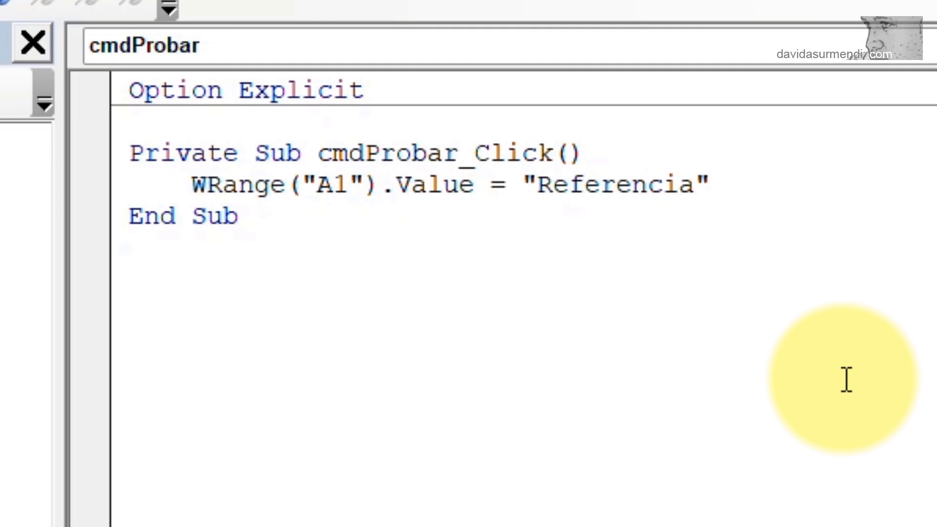
{"action": "type", "text": "orksheets"}
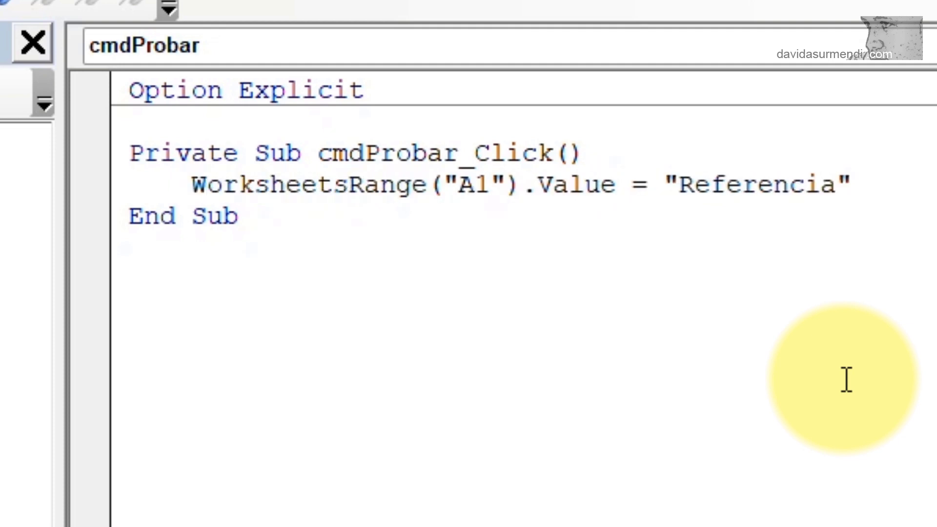
{"action": "type", "text": "(\"Ho"}
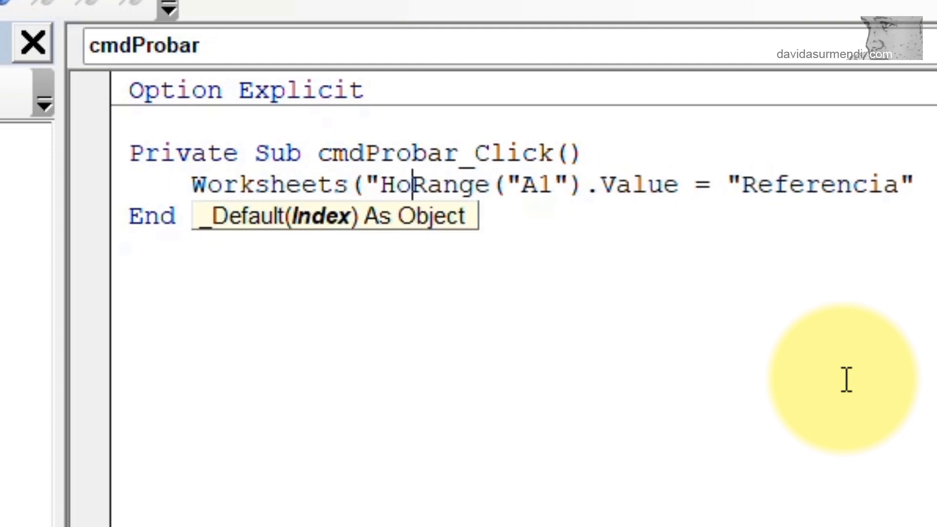
{"action": "type", "text": "ja1\")."}
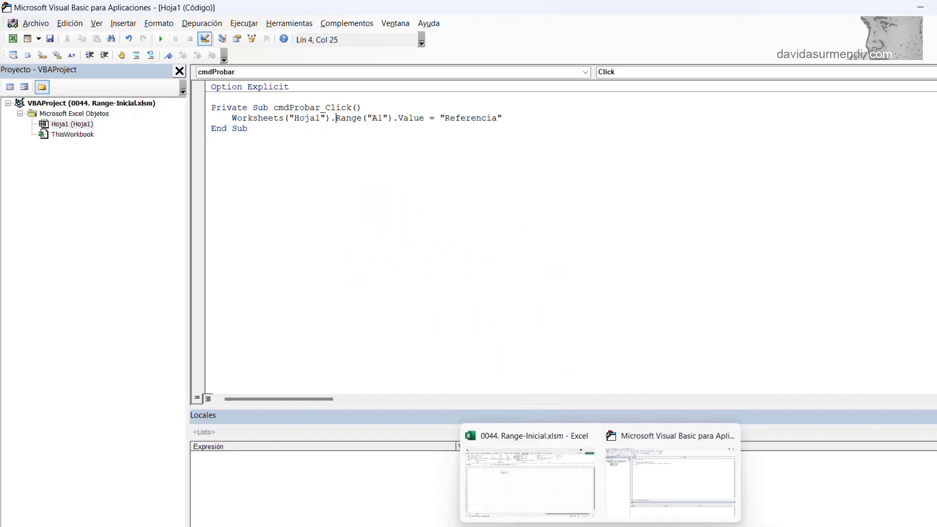
Switch to the browser showing the Microsoft Learn article 'Objeto Range (Excel)'
{"action": "left_click", "coordinate": [654, 469]}
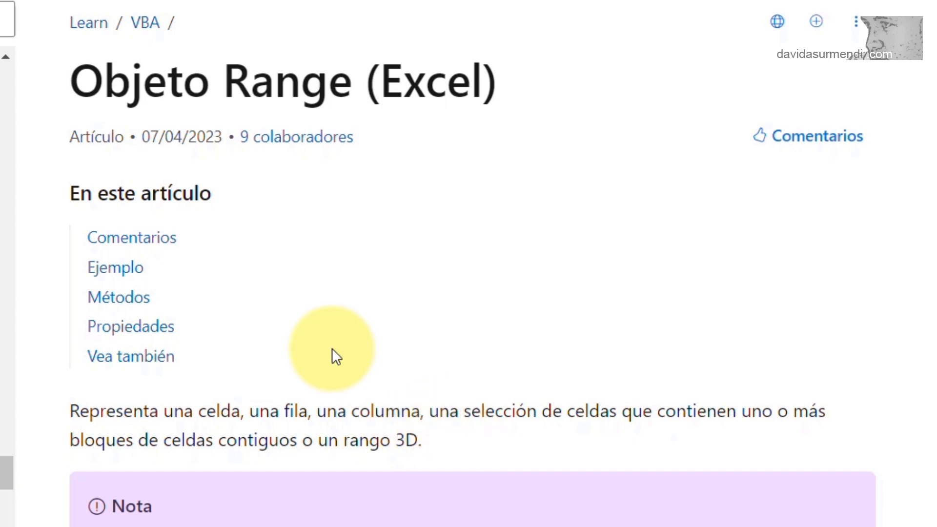
Scroll to the list of ways to return a Range object and highlight 'Propiedades Range y Cells del objeto Worksheet'
{"action": "scroll", "coordinate": [332, 348], "scroll_direction": "down", "scroll_amount": 2}
{"action": "scroll", "coordinate": [334, 356], "scroll_direction": "down", "scroll_amount": 10}
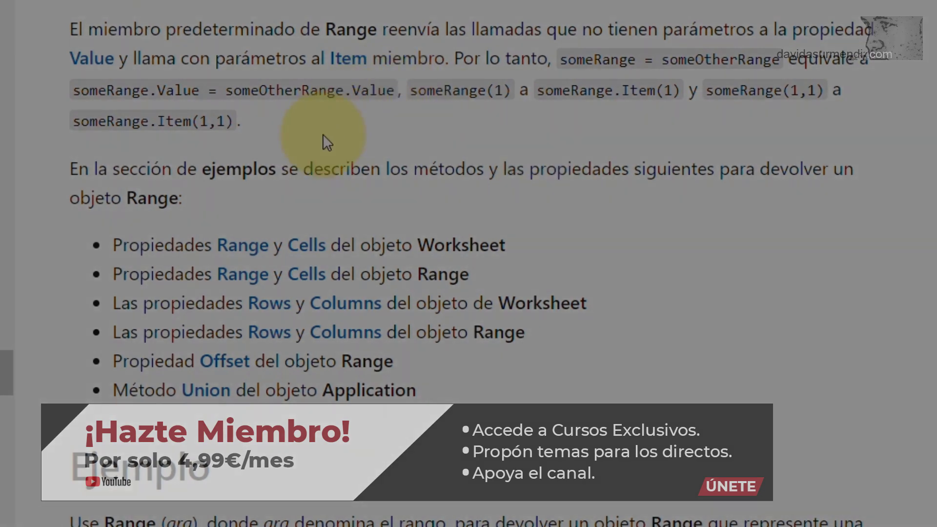
{"action": "triple_click", "coordinate": [180, 244]}
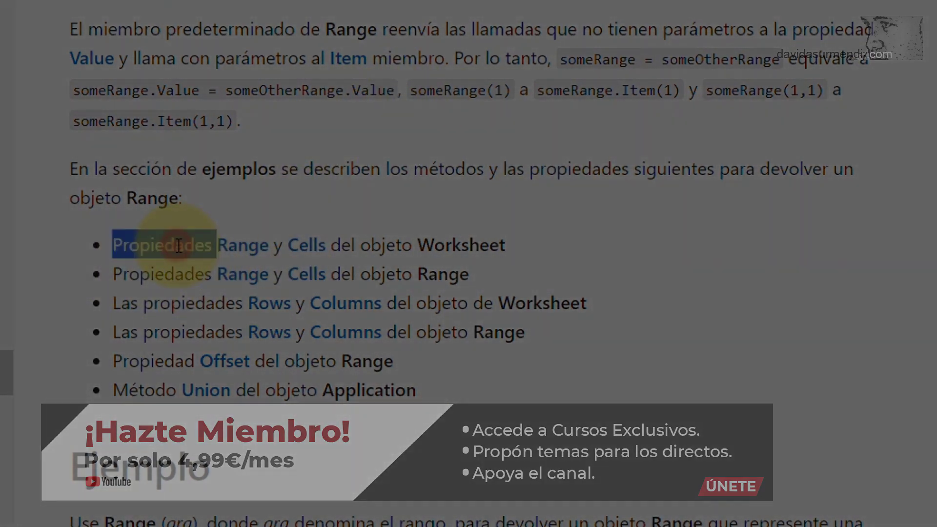